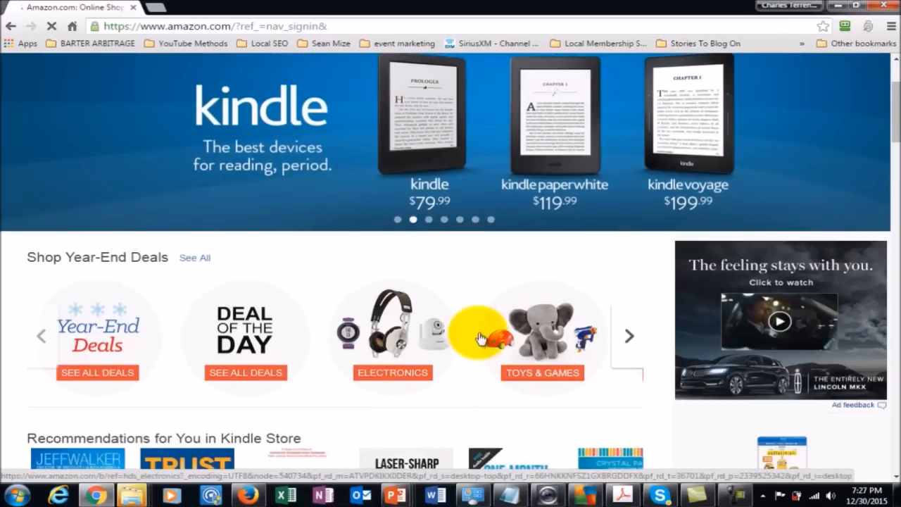
# - Open the Sell on Amazon page from the footer of Amazon's home page and start signing up as a Professional seller
pyautogui.scroll(-11, 471, 287)
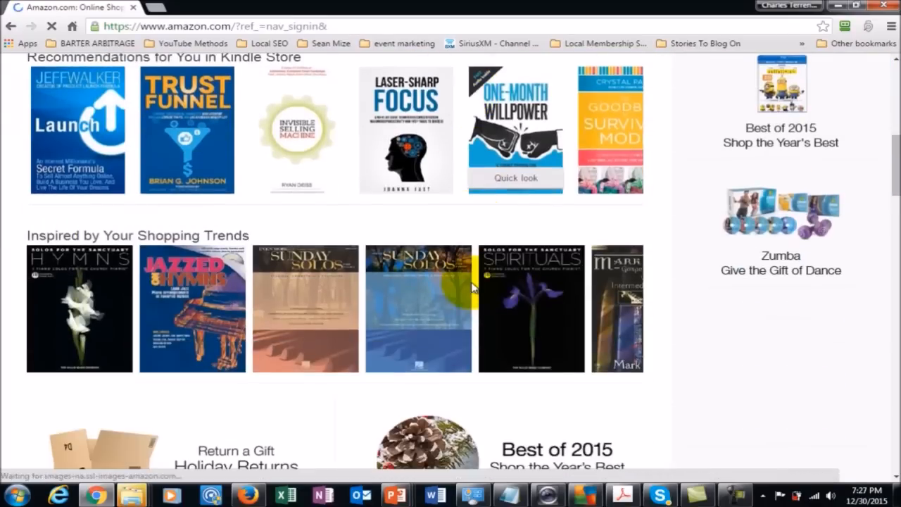
pyautogui.scroll(-15, 471, 287)
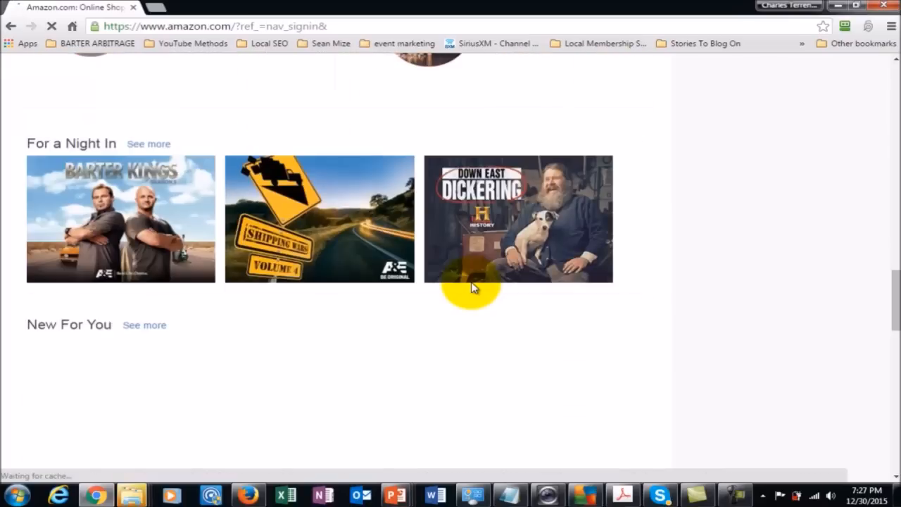
pyautogui.scroll(-10, 471, 287)
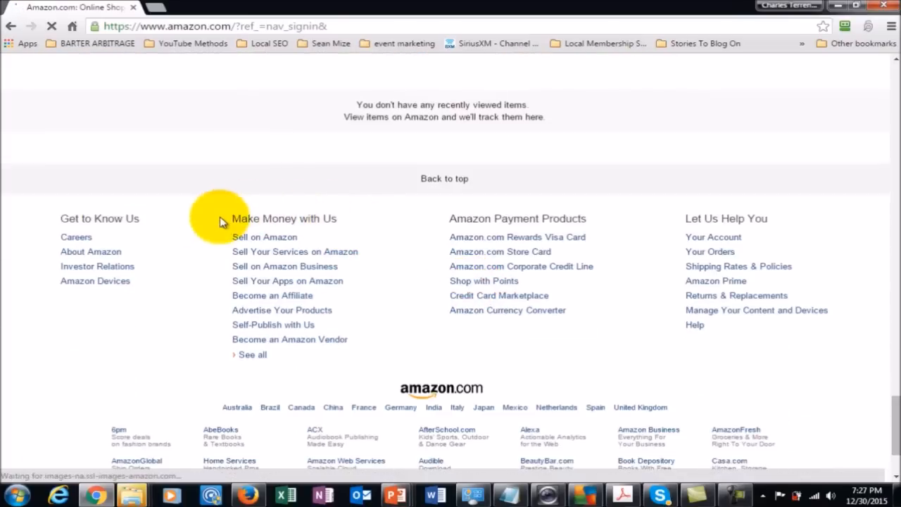
pyautogui.click(281, 243)
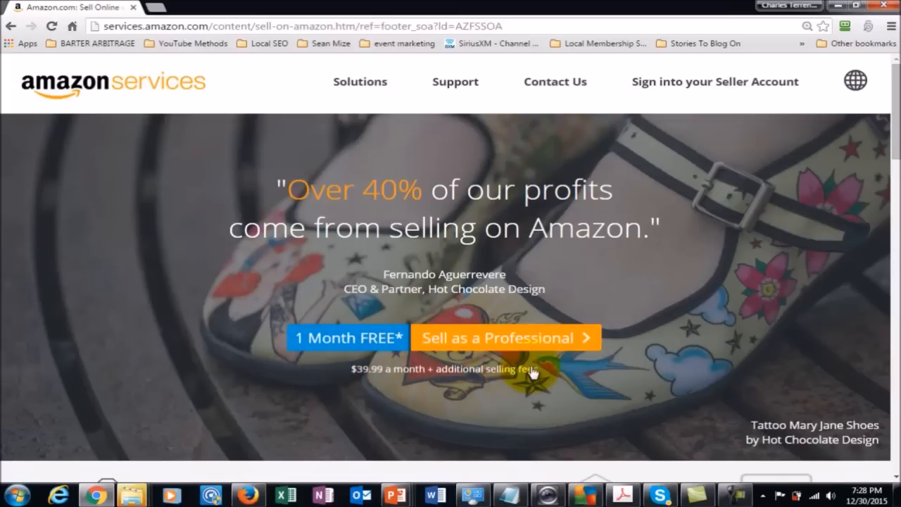
pyautogui.click(454, 341)
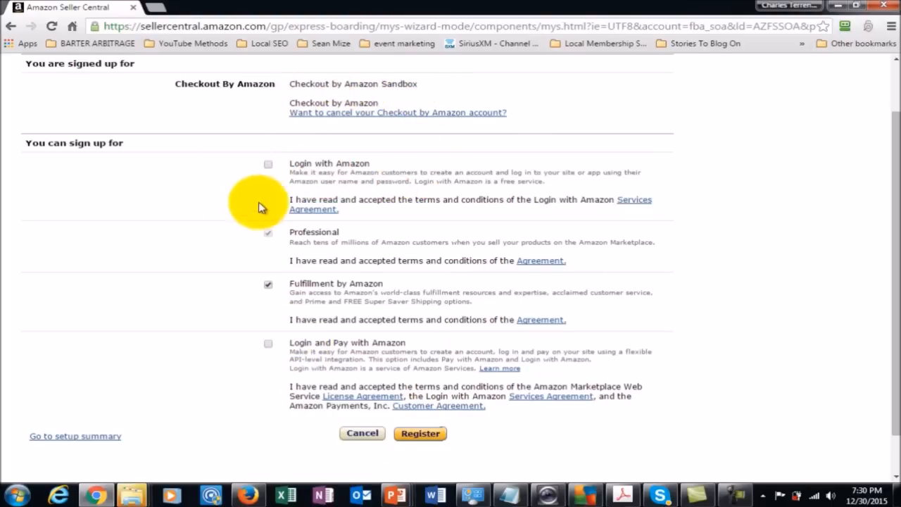
# - Add Login with Amazon and Login and Pay with Amazon to the selected services and register for them
pyautogui.click(268, 165)
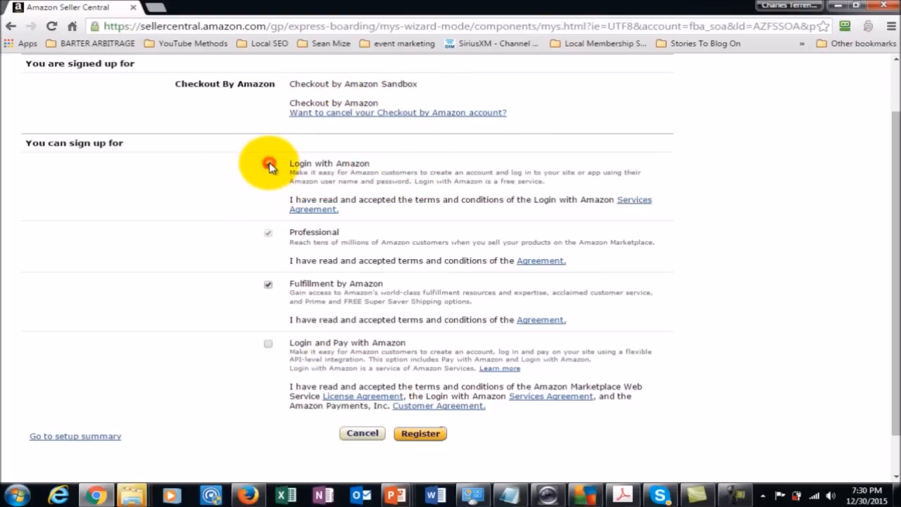
pyautogui.click(268, 344)
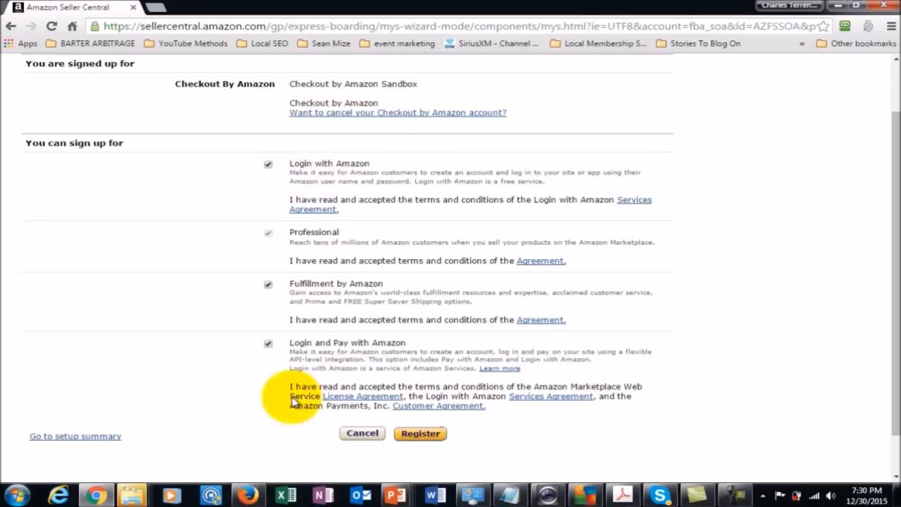
pyautogui.click(406, 429)
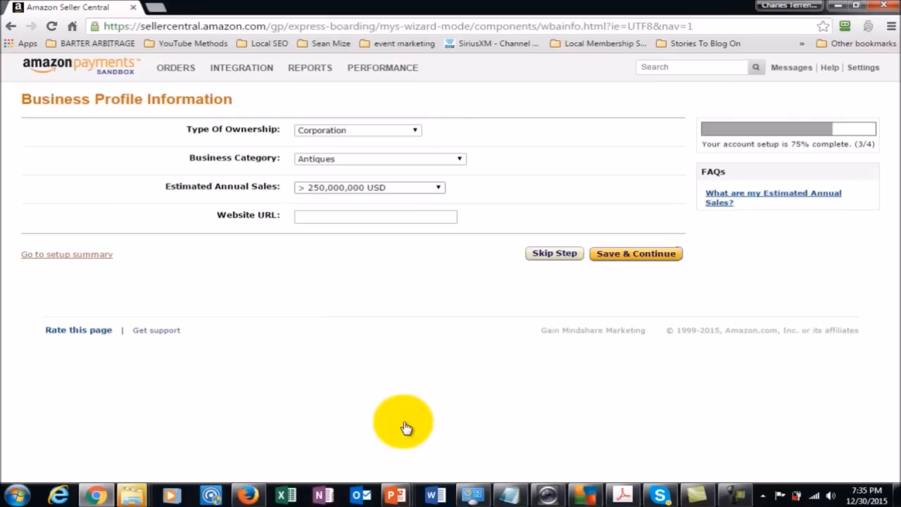
pyautogui.hotkey('alt', 'Down')
pyautogui.press('Down')
pyautogui.press('Down')
pyautogui.press('Down')
pyautogui.press('Down')
pyautogui.press('Up')
pyautogui.press('Up')
pyautogui.press('Up')
pyautogui.press('Down')
pyautogui.press('Down')
pyautogui.press('Down')
pyautogui.press('Escape')
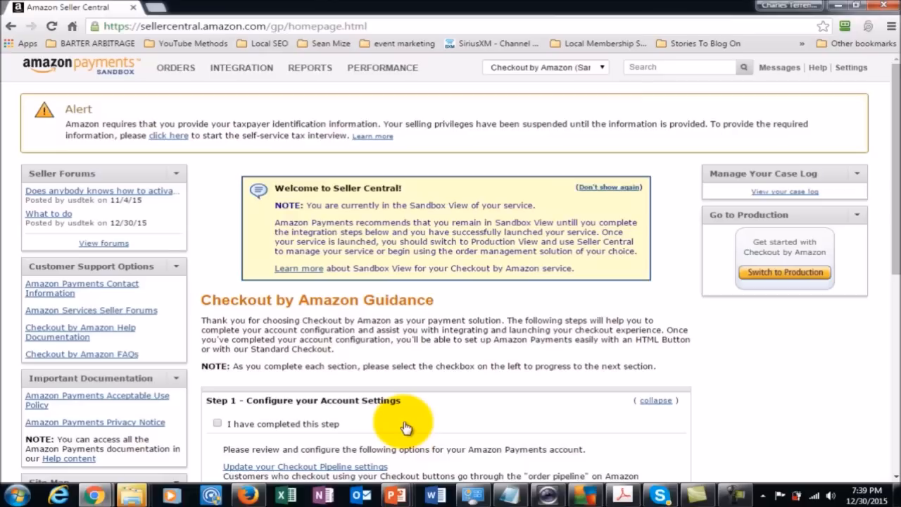
# - Review the Checkout by Amazon Guidance on the Seller Central home page, from Step 1 account settings through Step 5 service launch
pyautogui.scroll(-1, 406, 427)
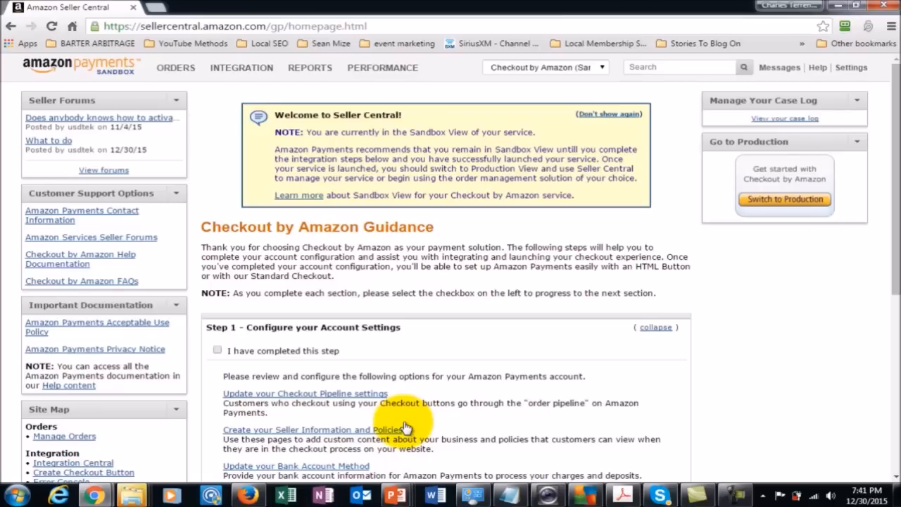
pyautogui.scroll(-3, 404, 427)
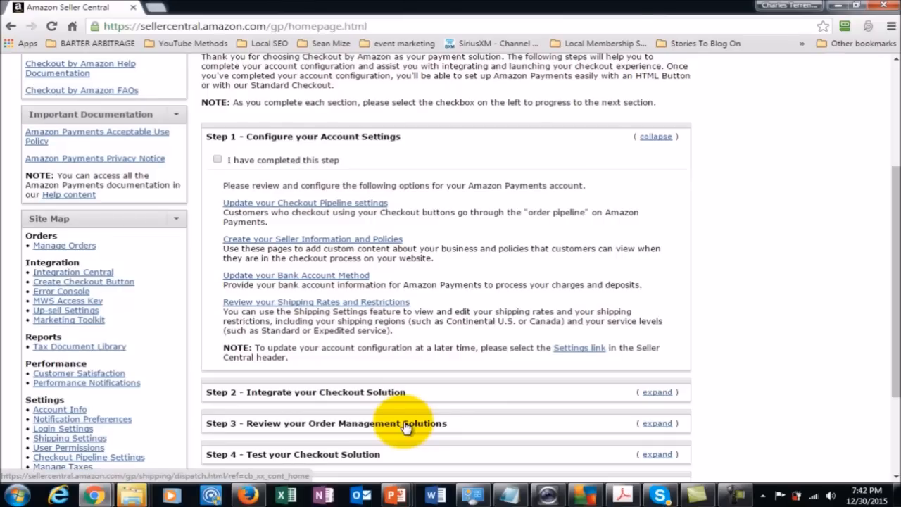
pyautogui.scroll(-1, 406, 427)
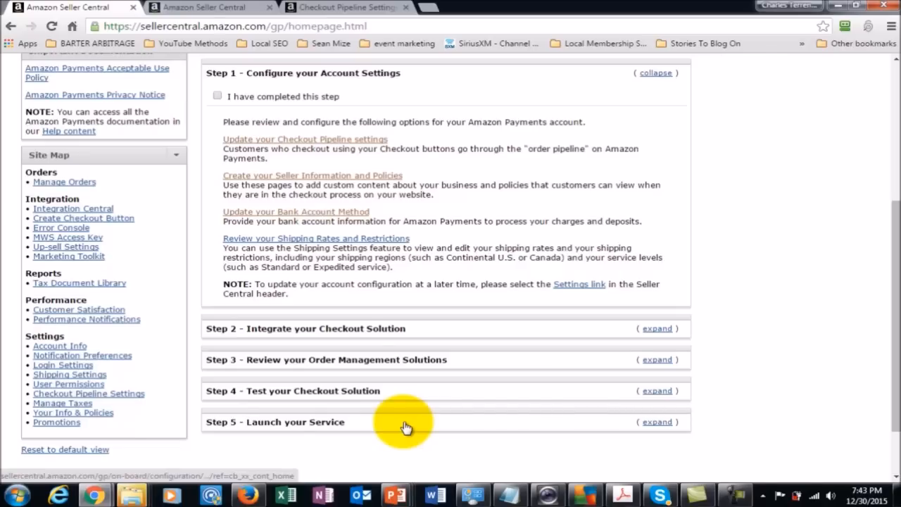
pyautogui.scroll(-2, 406, 427)
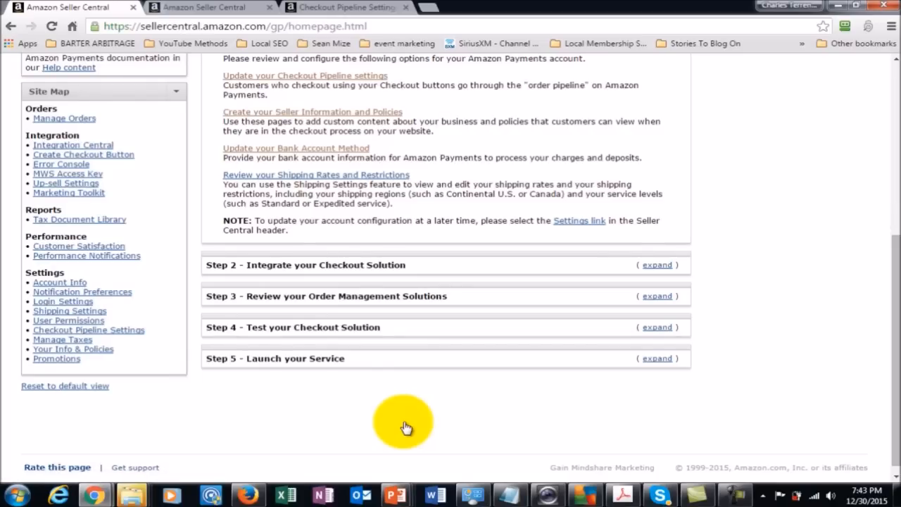
pyautogui.scroll(1, 405, 427)
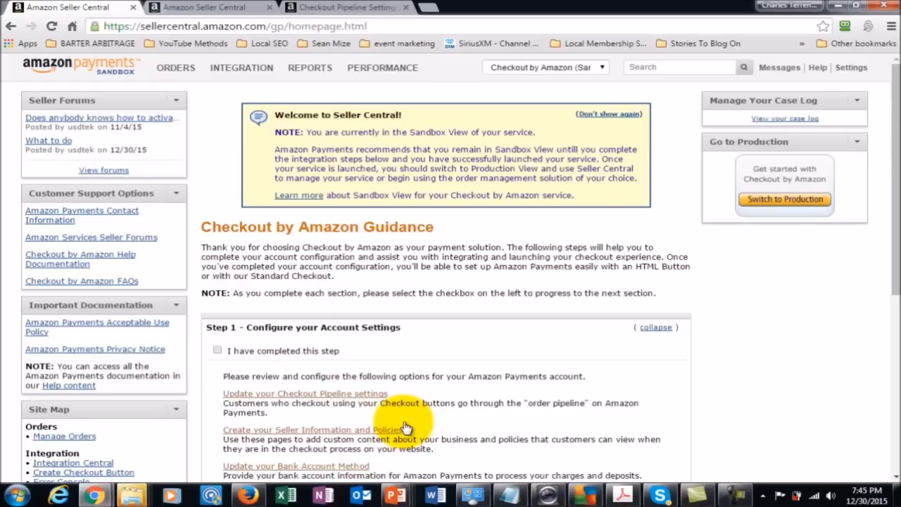
pyautogui.scroll(-3, 406, 427)
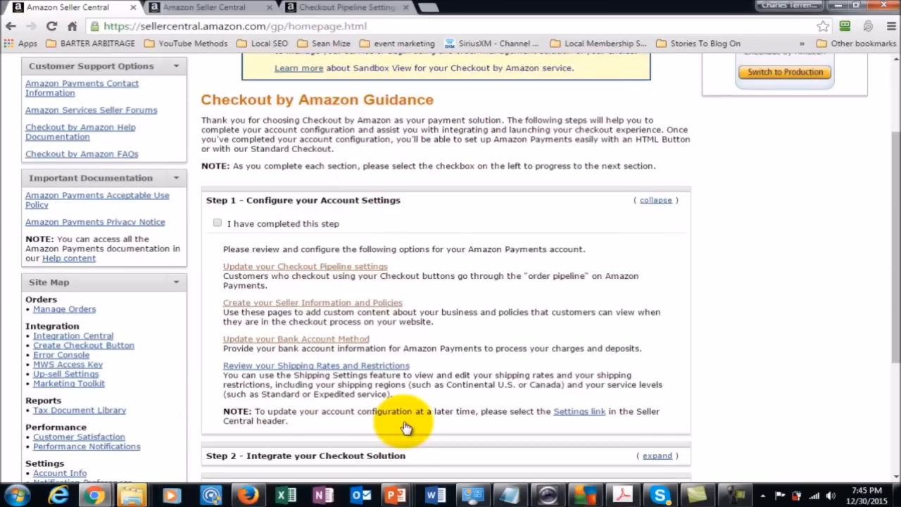
pyautogui.scroll(-3, 406, 427)
pyautogui.scroll(3, 406, 428)
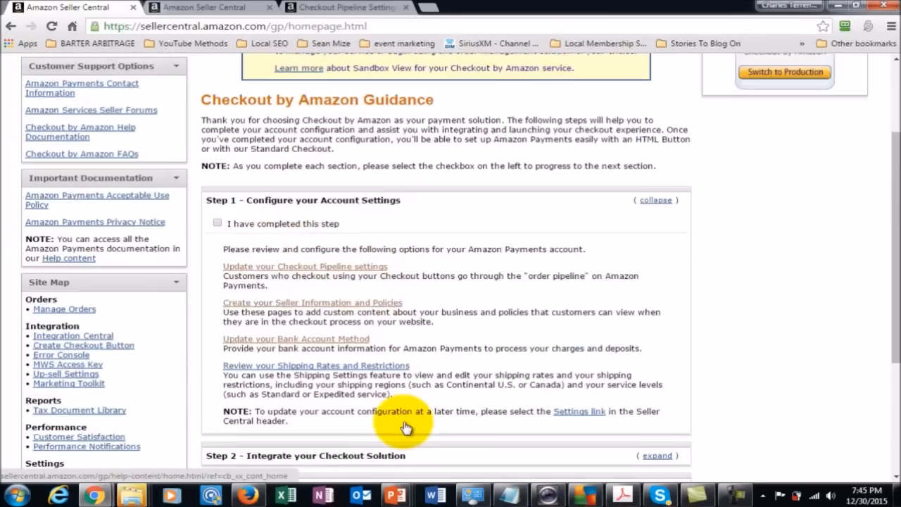
pyautogui.scroll(3, 406, 428)
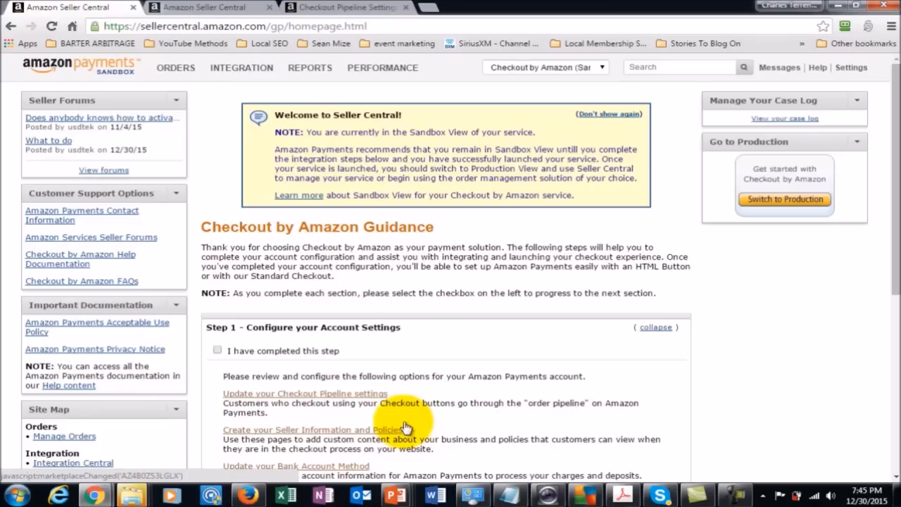
pyautogui.scroll(-5, 404, 427)
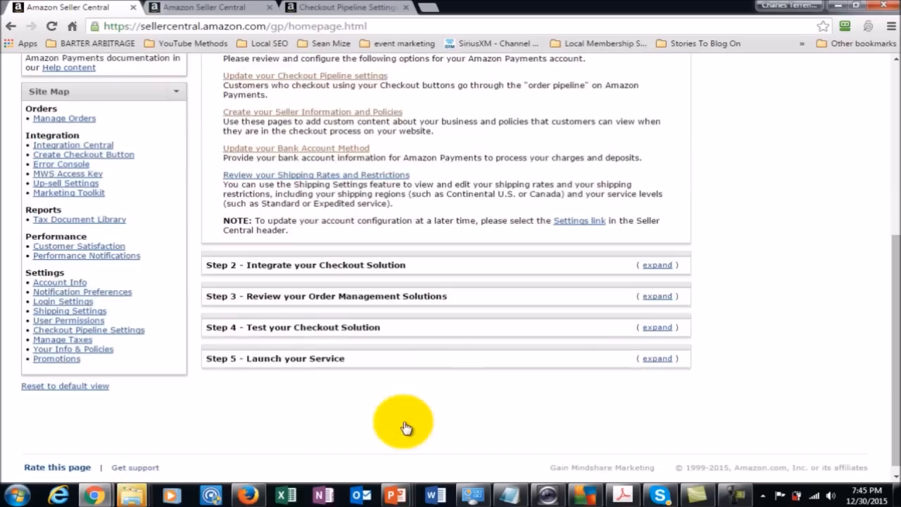
pyautogui.scroll(5, 405, 428)
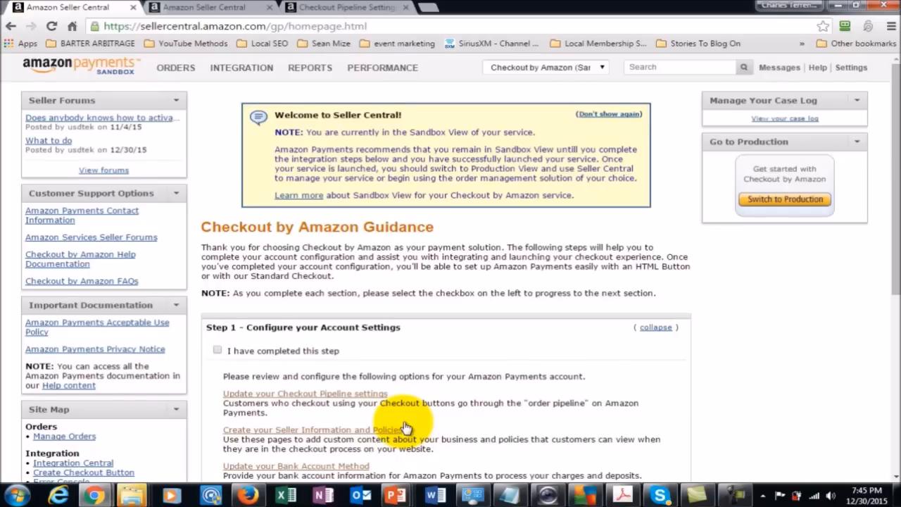
pyautogui.click(404, 428)
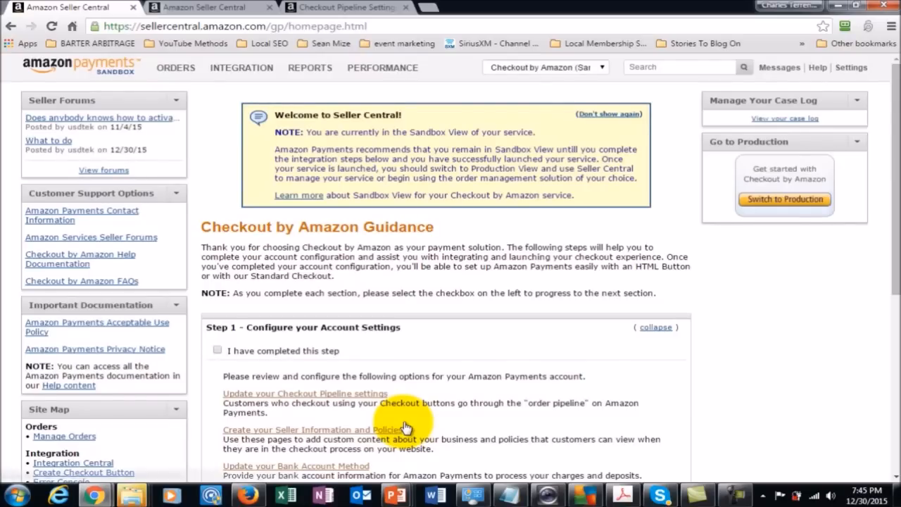